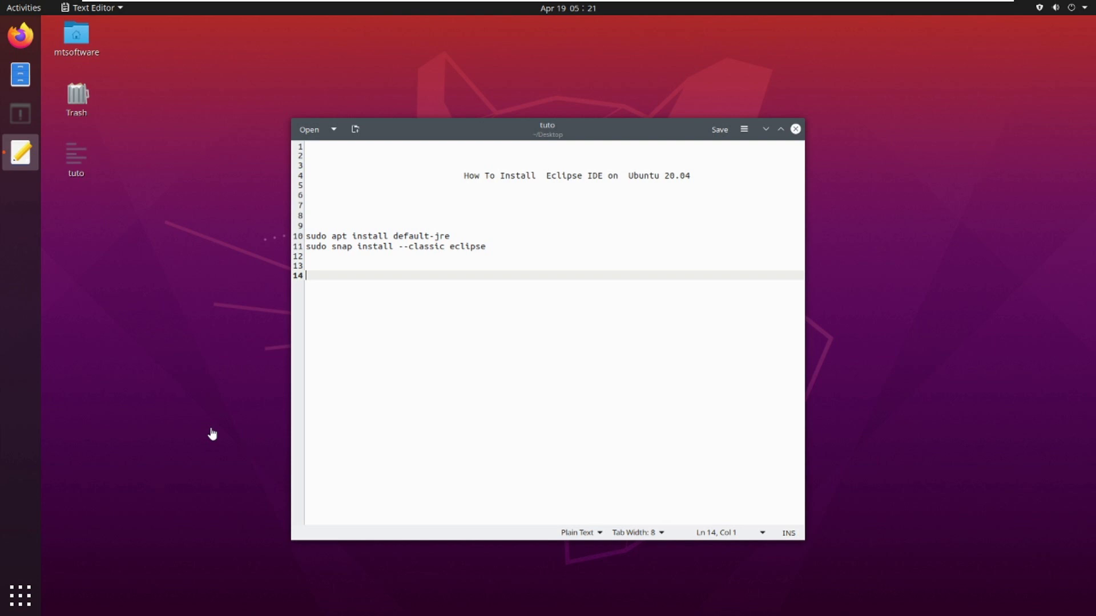
- Select the 'sudo apt install default-jre' line in the tutorial notes
double_click(462, 247)
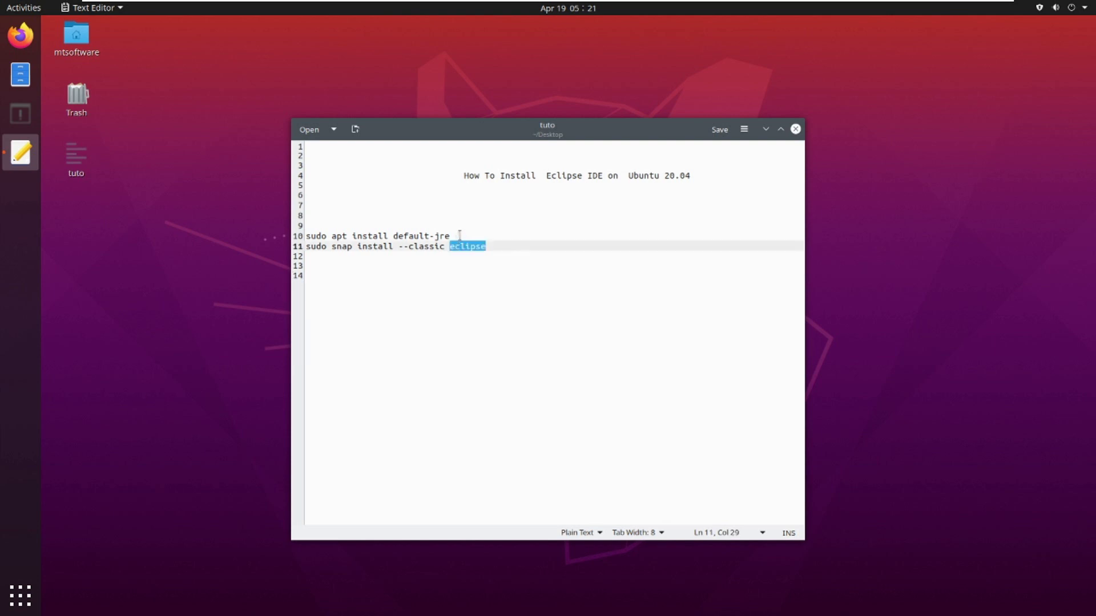
left_click(450, 236)
double_click(428, 236)
key("Home")
double_click(338, 235)
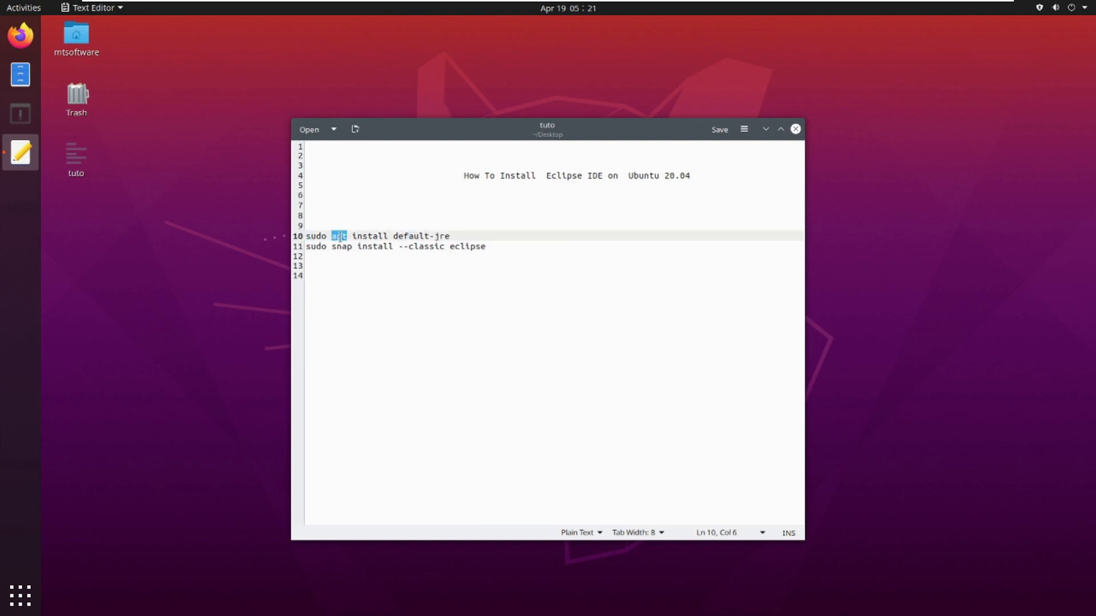
triple_click(337, 236)
- Copy the default-jre command and run it in a maximised Terminal, entering the sudo password
right_click(180, 242)
left_click(216, 336)
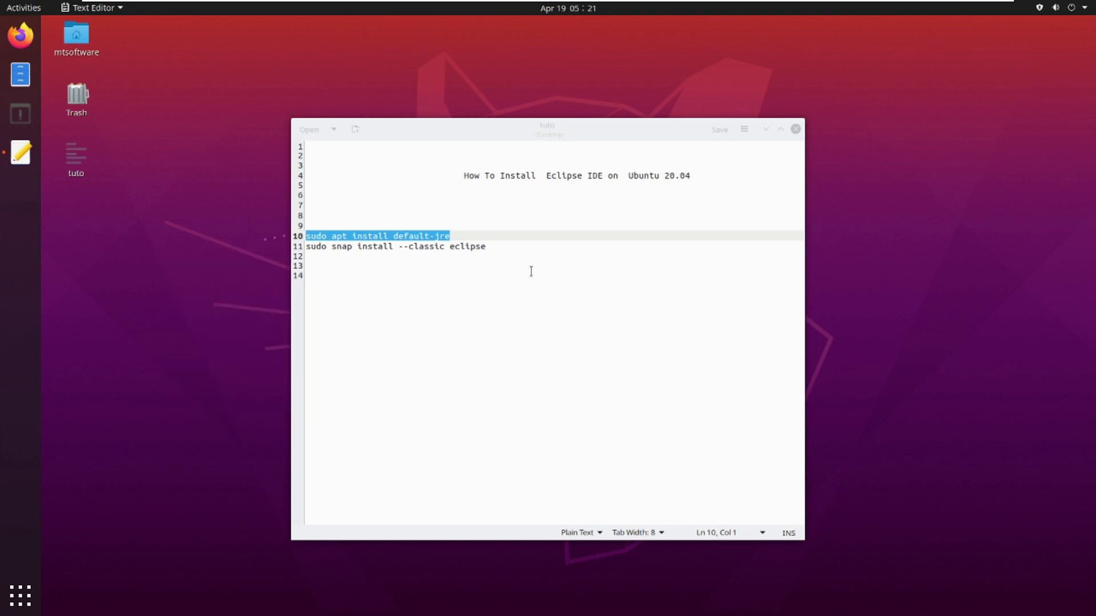
left_click(770, 452)
left_click(179, 119)
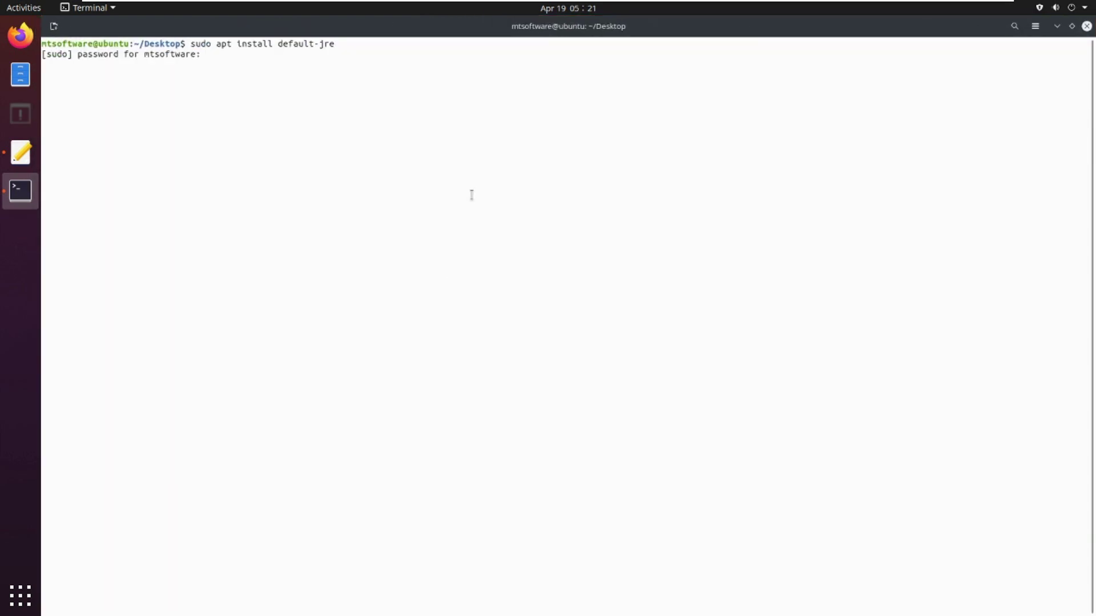
type("password")
key("Return")
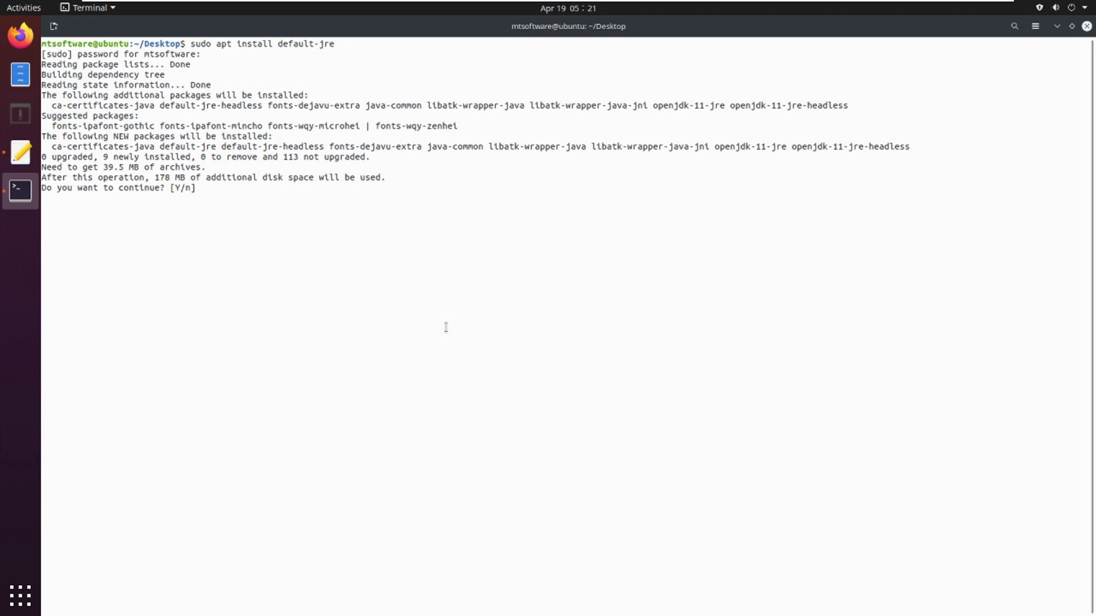
type("y")
key("Return")
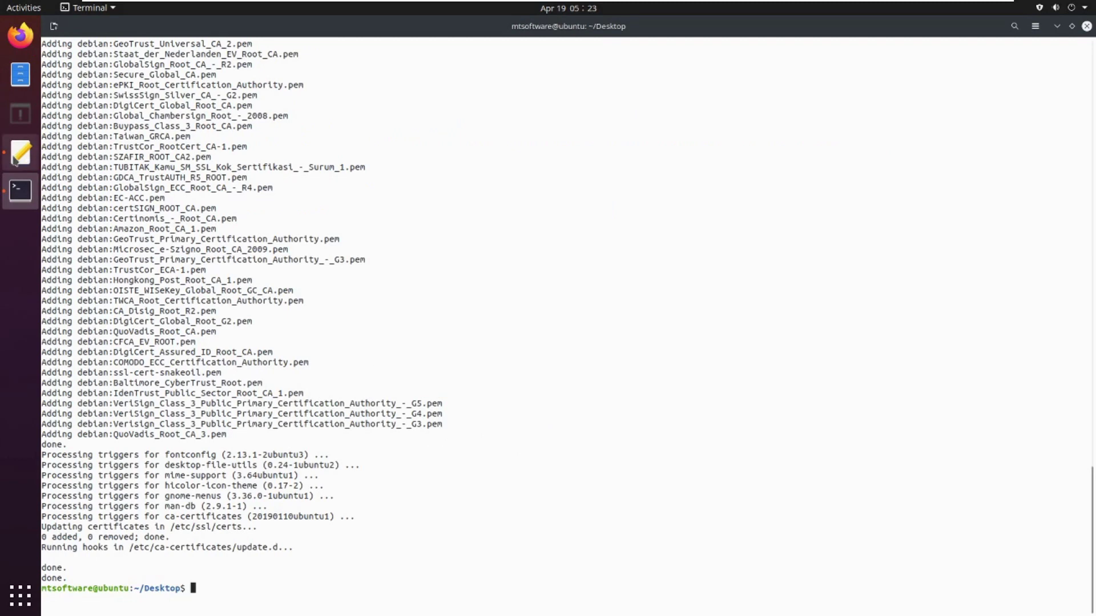
- Select the 'sudo snap install --classic eclipse' line in the tutorial notes
left_click(20, 154)
left_click_drag(487, 247, 306, 246)
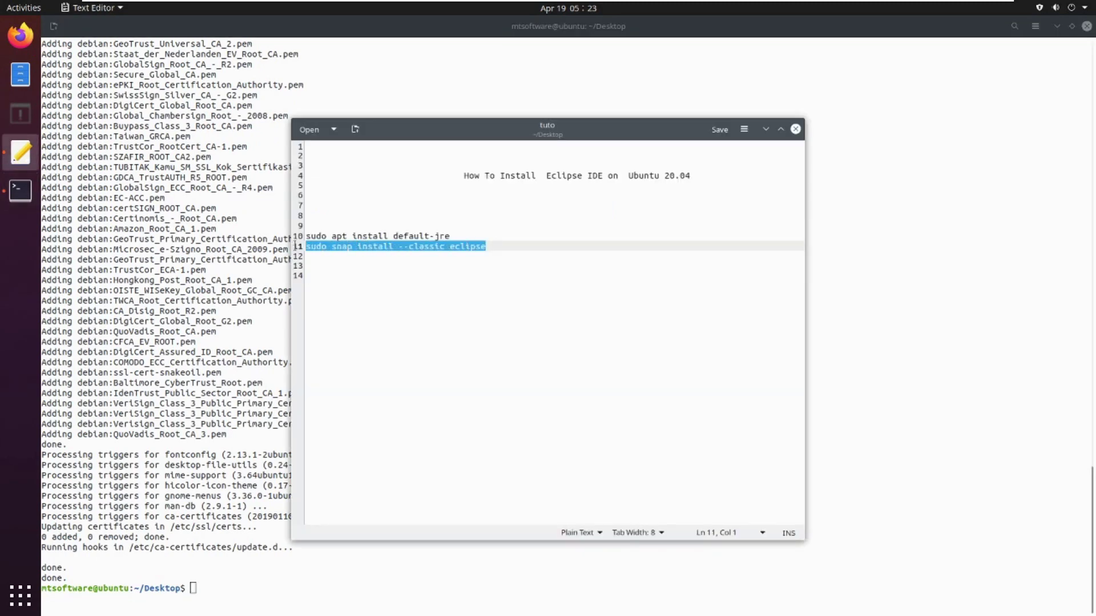
left_click(359, 585)
type("leqr")
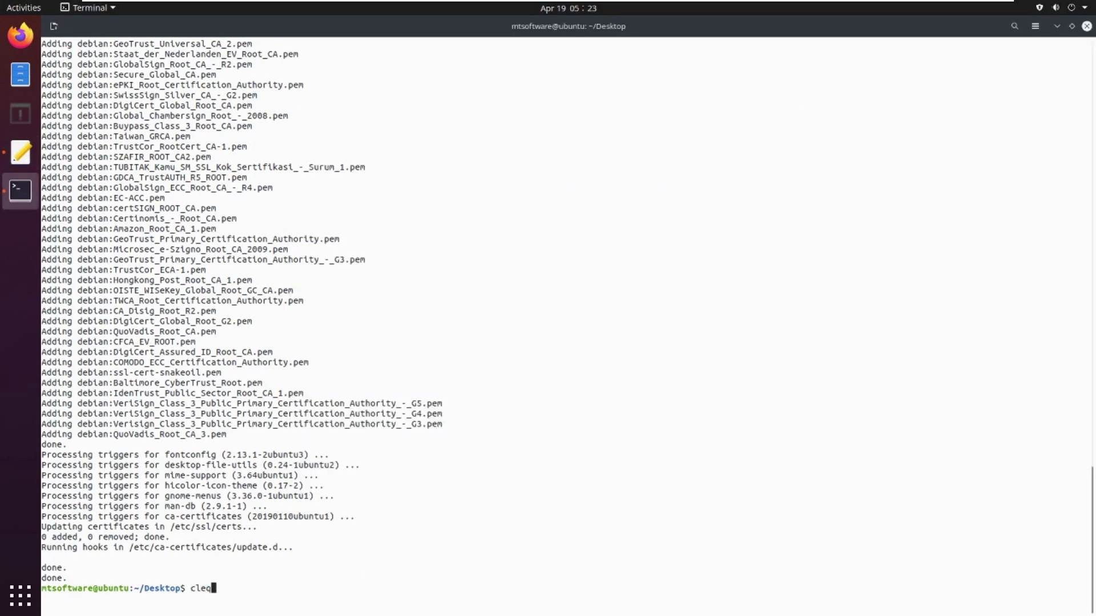
- Clear the terminal and run the pasted 'sudo snap install --classic eclipse' command
key("Return")
type("clear")
key("Return")
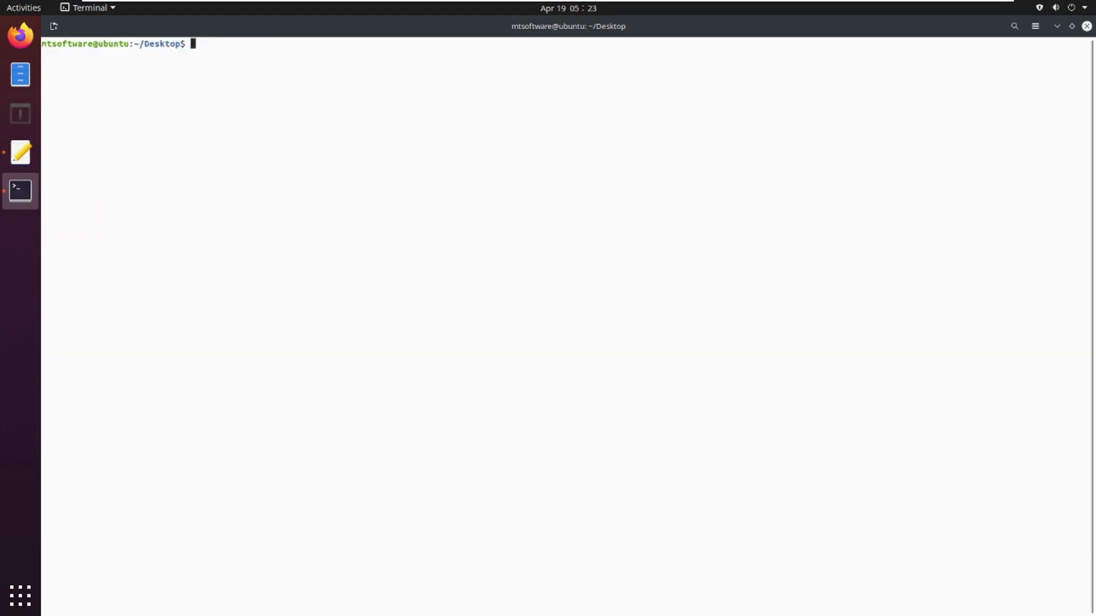
right_click(188, 216)
left_click(208, 258)
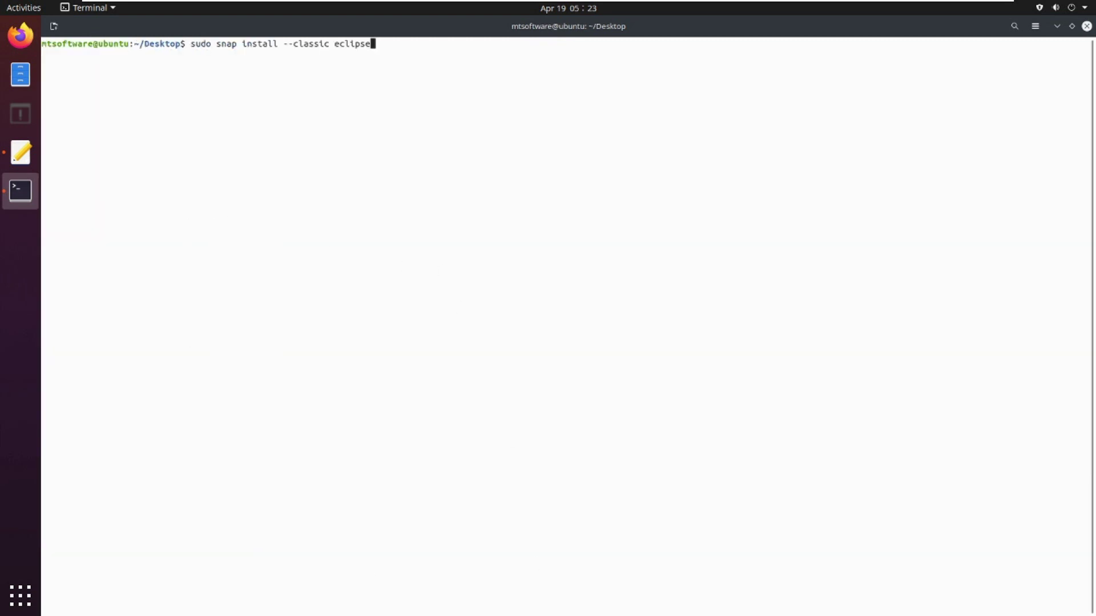
key("Return")
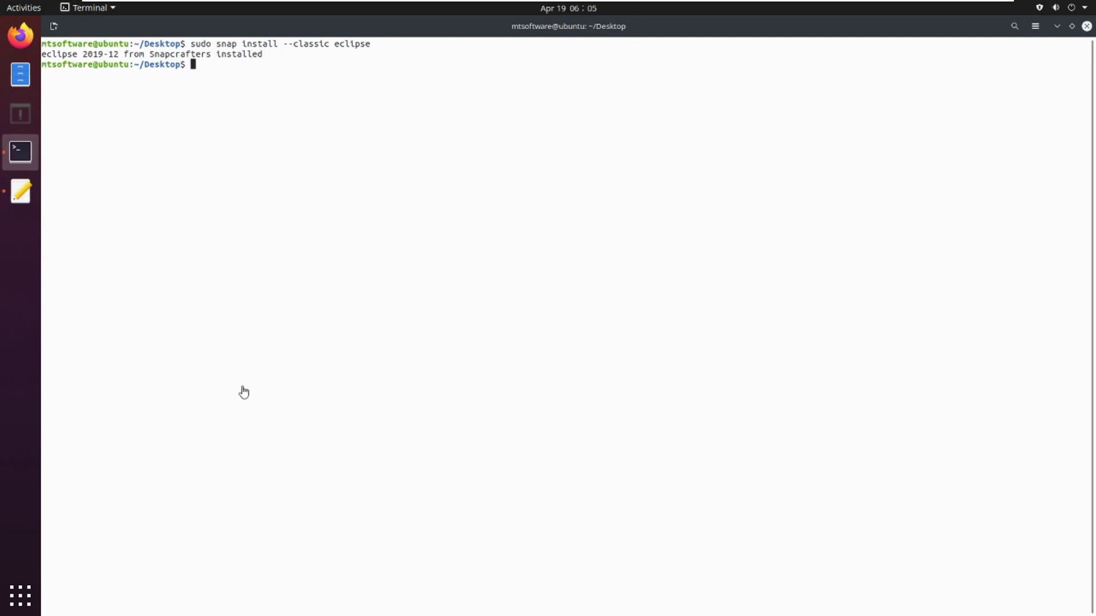
- Close Terminal and launch Eclipse from the Show Applications search for 'ec'
left_click(1087, 27)
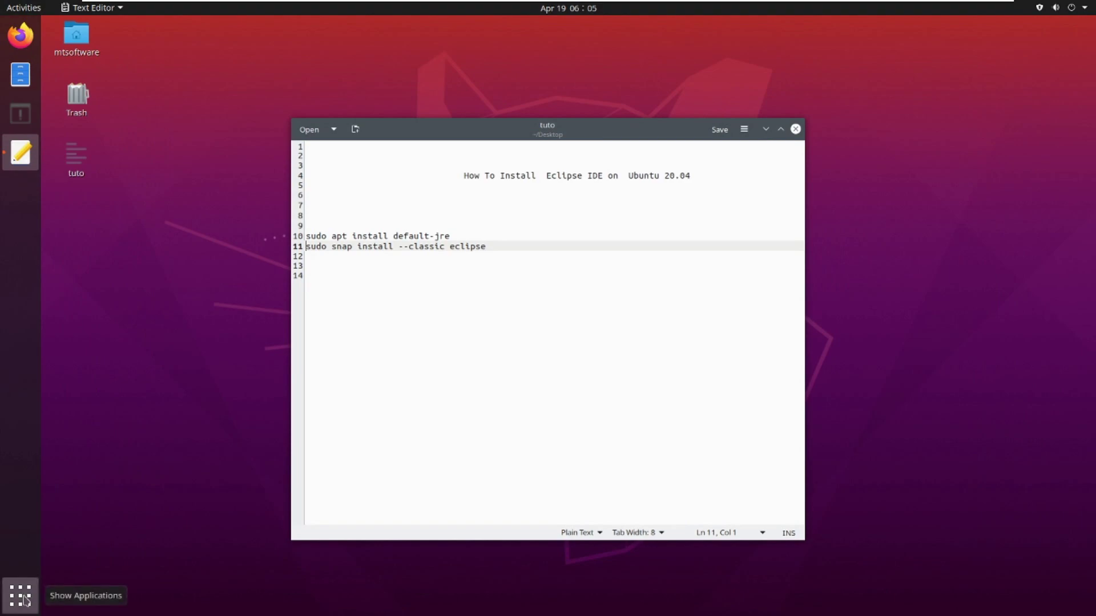
left_click(20, 595)
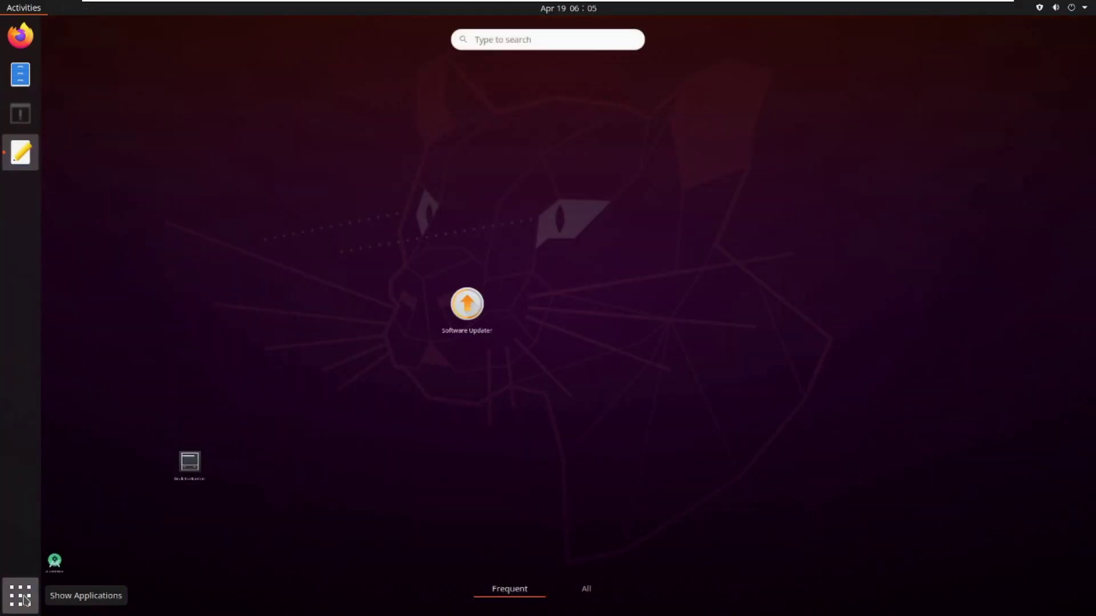
type("ec")
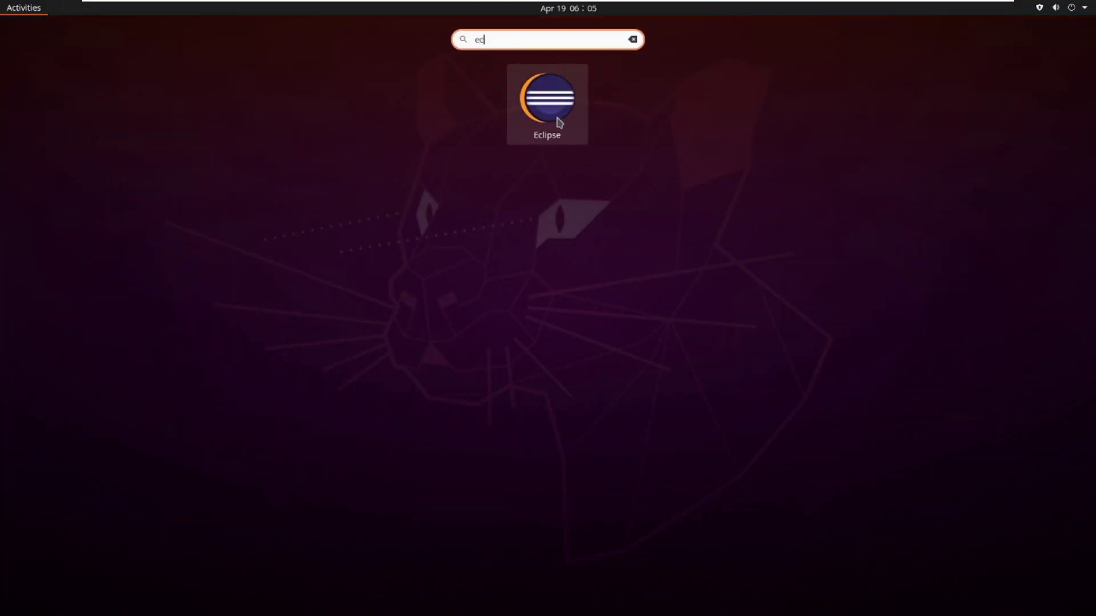
left_click(558, 122)
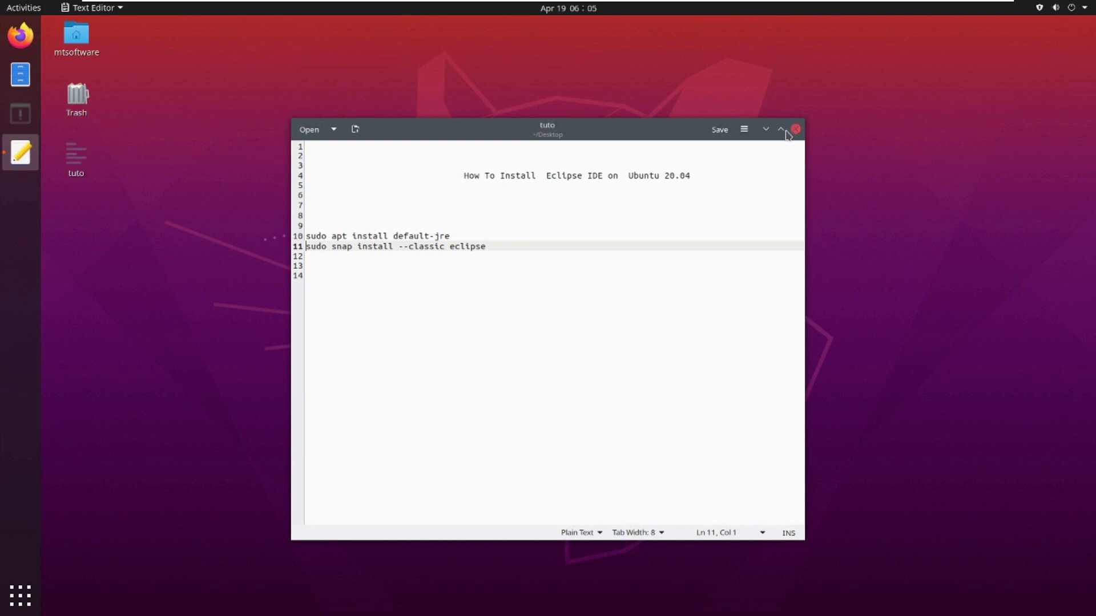
- Close the gedit notes and launch Eclipse with the default eclipse-workspace
left_click(795, 129)
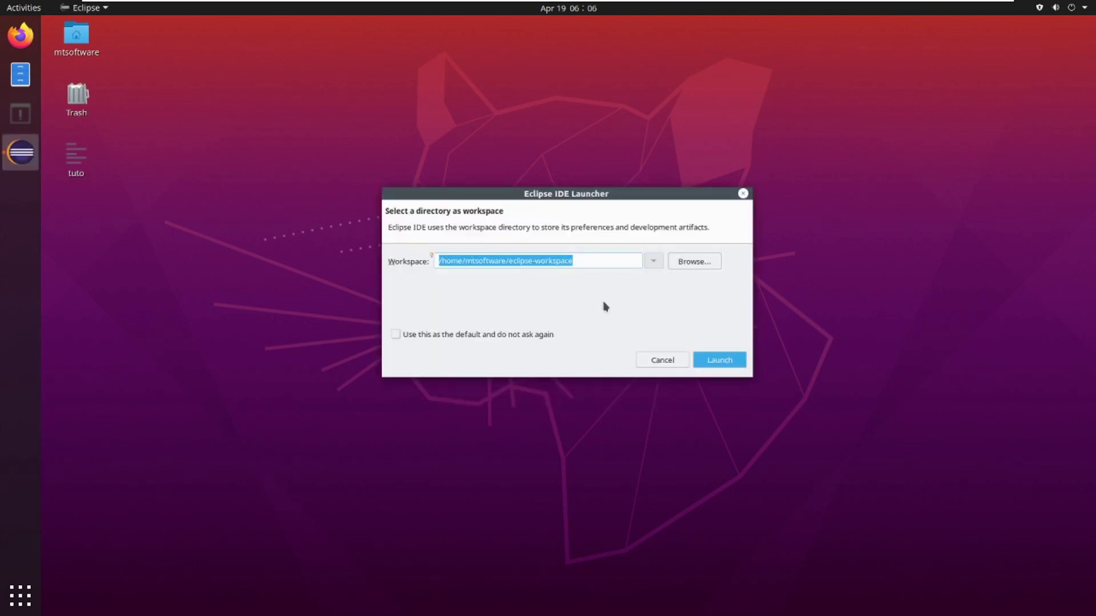
left_click(721, 360)
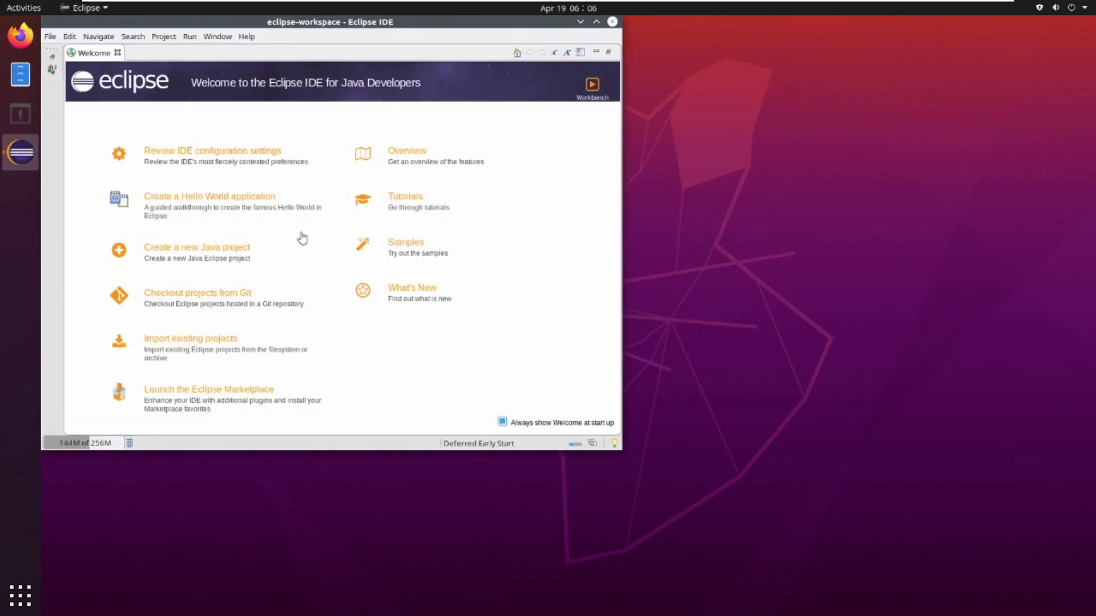
- Open Help > About Eclipse IDE to show version 2019-12 (4.14.0)
left_click(247, 37)
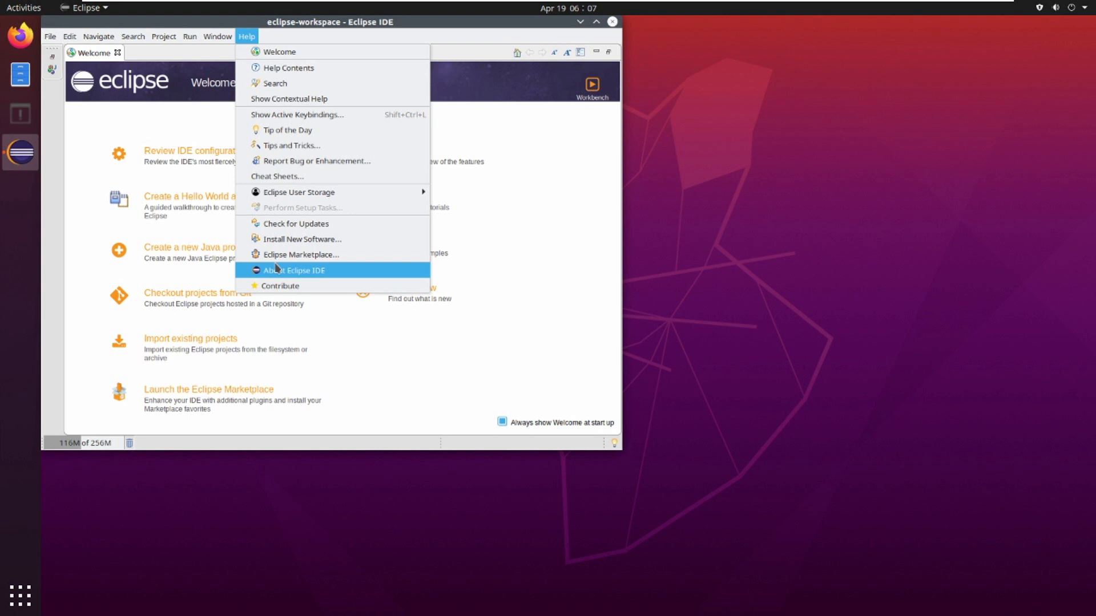
left_click(314, 272)
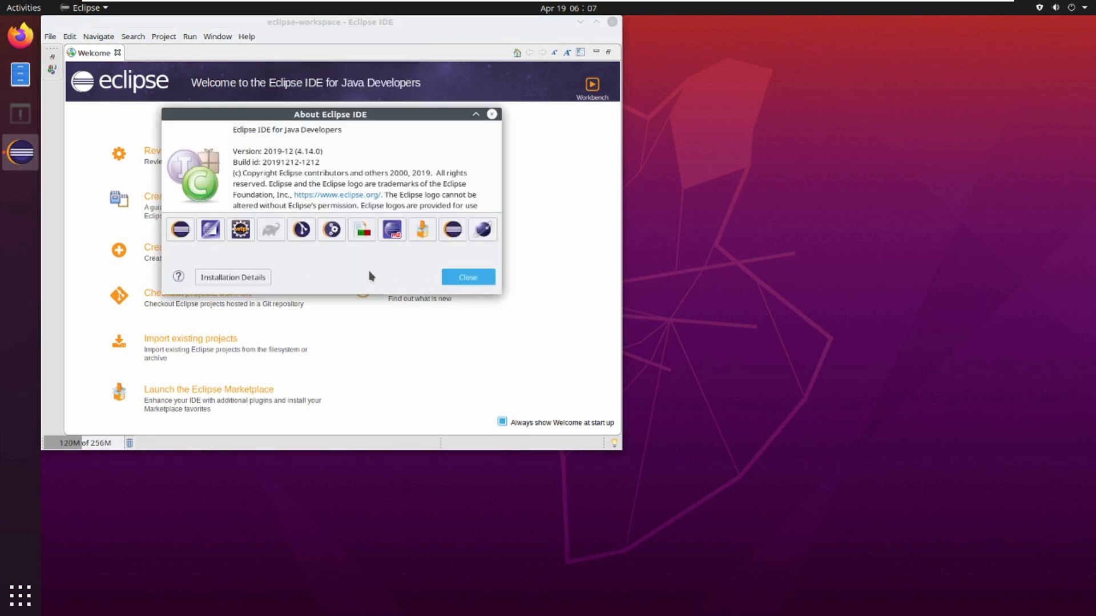